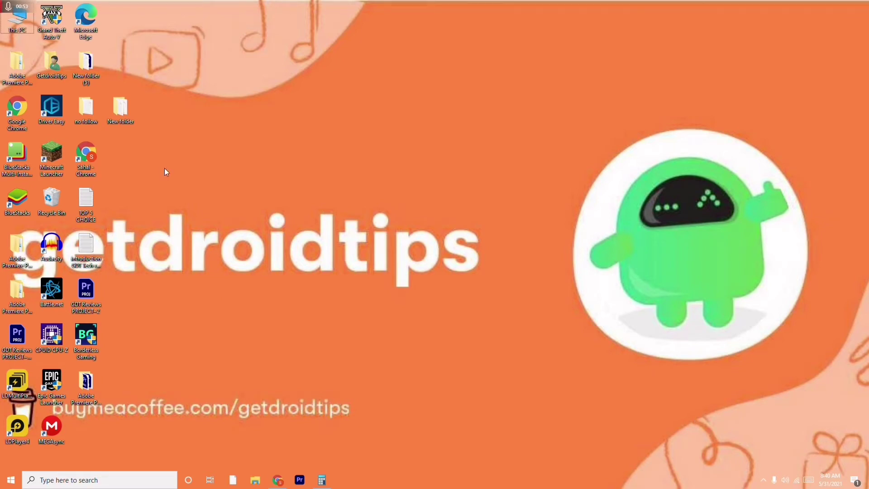
# Open This PC's Properties About page and launch Advanced system settings
pyautogui.rightClick(26, 29)
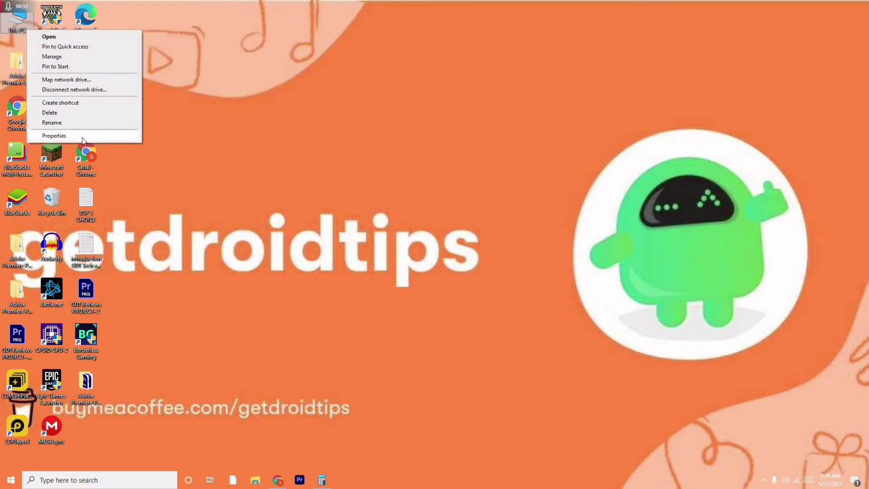
pyautogui.click(68, 135)
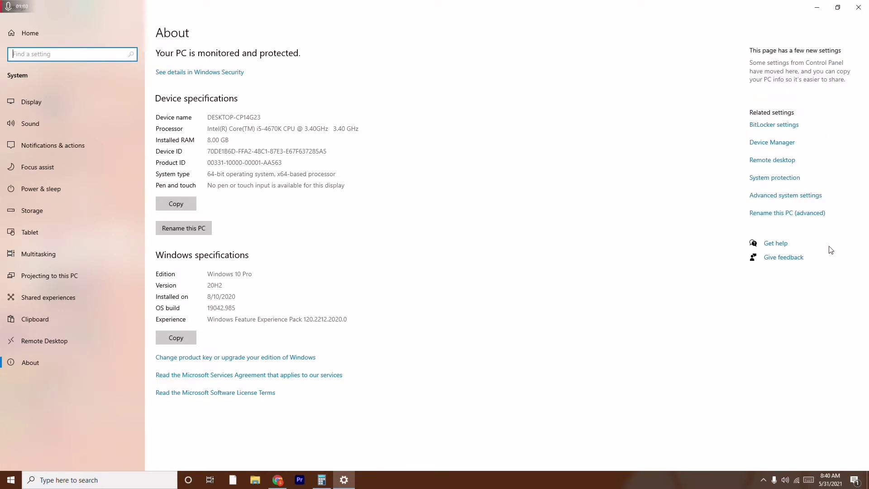
pyautogui.click(782, 196)
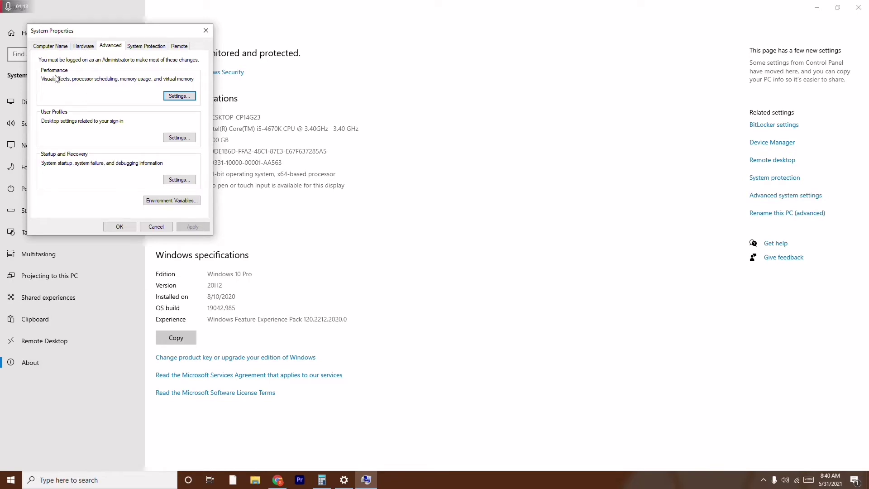
# Open Performance Options on its Advanced tab and bring up the Virtual Memory dialog
pyautogui.click(179, 97)
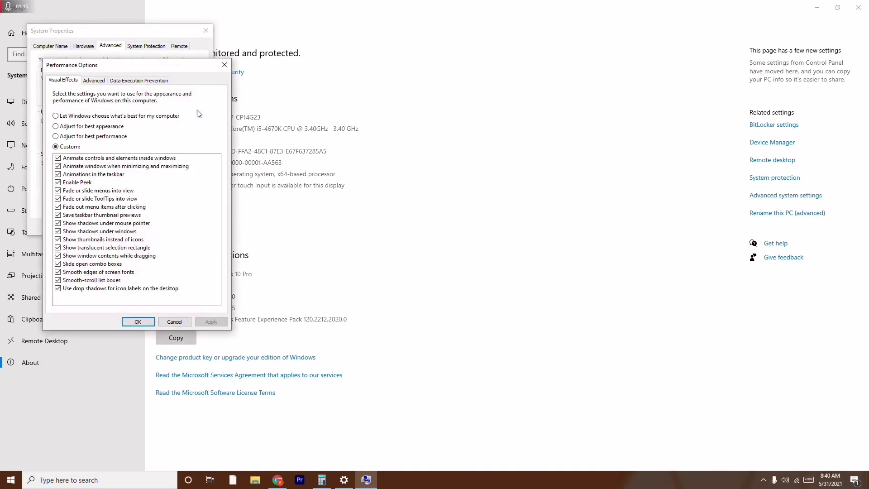
pyautogui.click(95, 83)
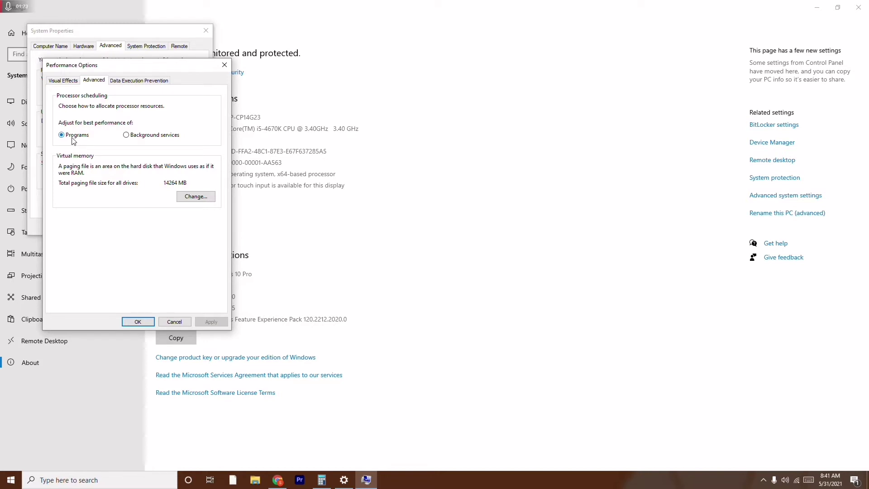
pyautogui.click(196, 199)
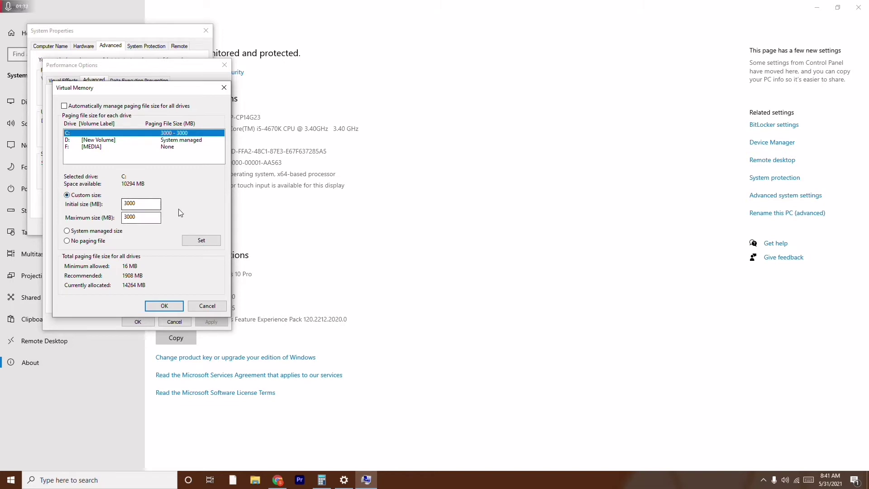
# Give the D: drive's paging file a custom size, then reselect the C: drive
pyautogui.click(137, 203)
pyautogui.click(105, 141)
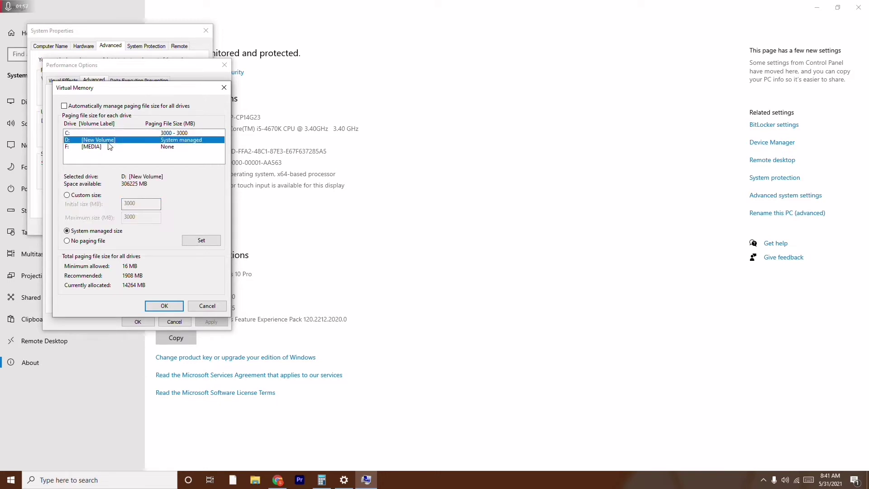
pyautogui.click(67, 196)
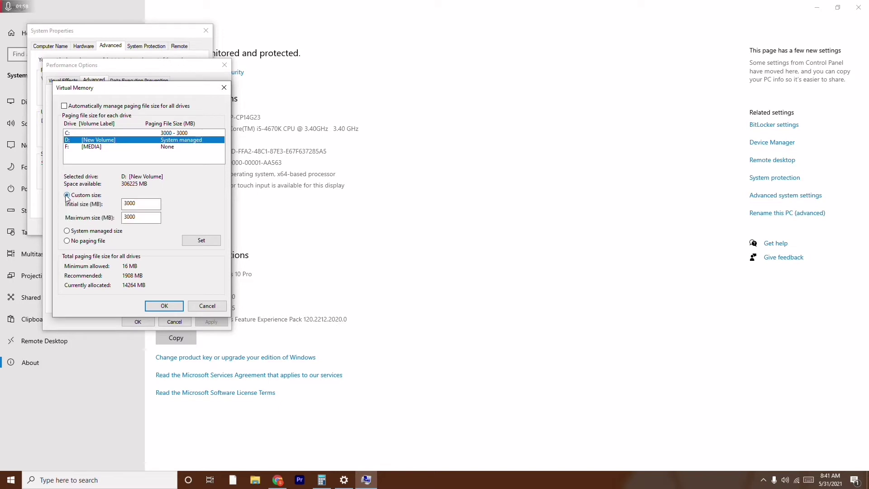
pyautogui.click(73, 134)
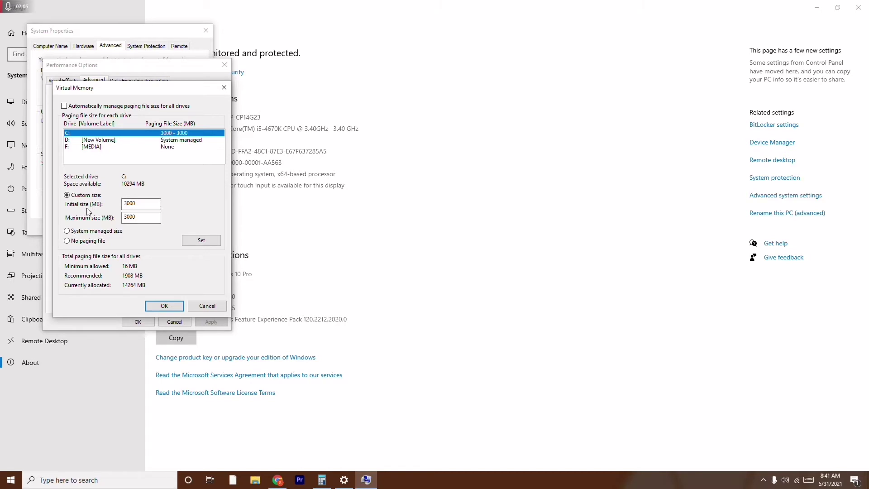
# Set the C: drive's initial paging size to 1908 MB, with maximum 3000 MB
pyautogui.click(142, 205)
pyautogui.press('BackSpace')
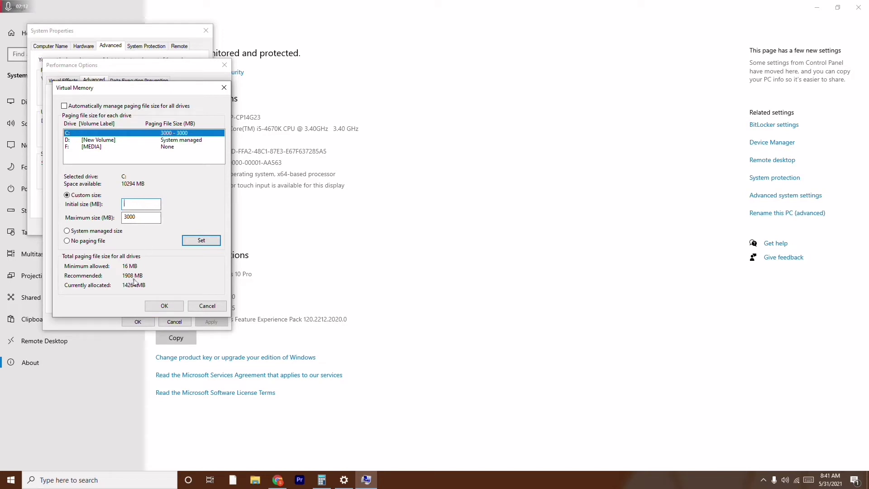
pyautogui.write('1908')
pyautogui.press('Tab')
pyautogui.write('3000')
# Calculate 8 × 1024 = 8,192 in Calculator
pyautogui.click(324, 481)
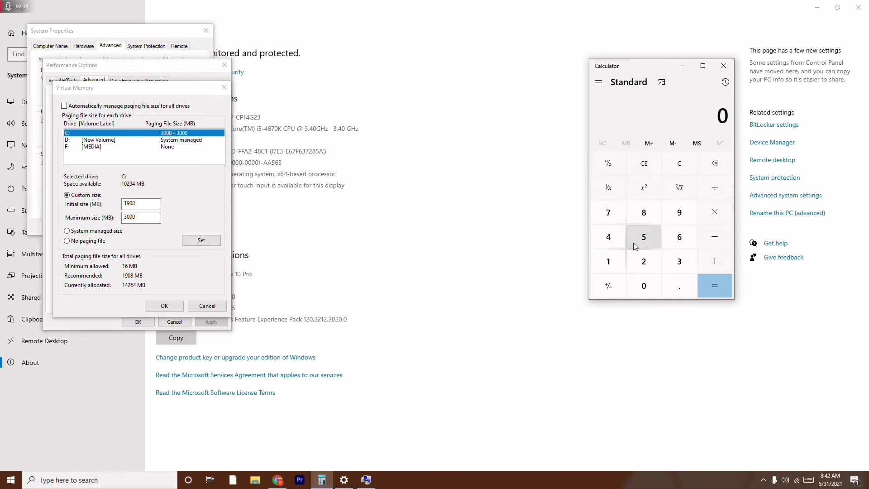
pyautogui.click(641, 217)
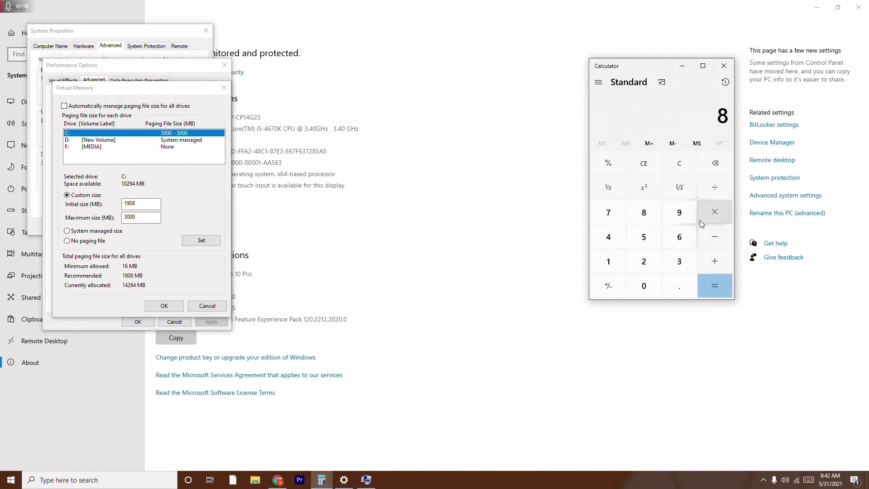
pyautogui.click(715, 213)
pyautogui.click(609, 262)
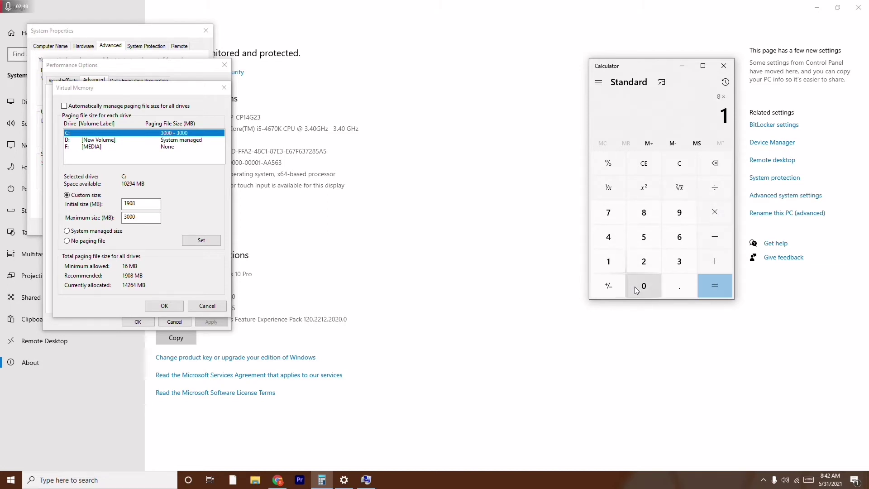
pyautogui.click(636, 286)
pyautogui.click(653, 265)
pyautogui.click(617, 243)
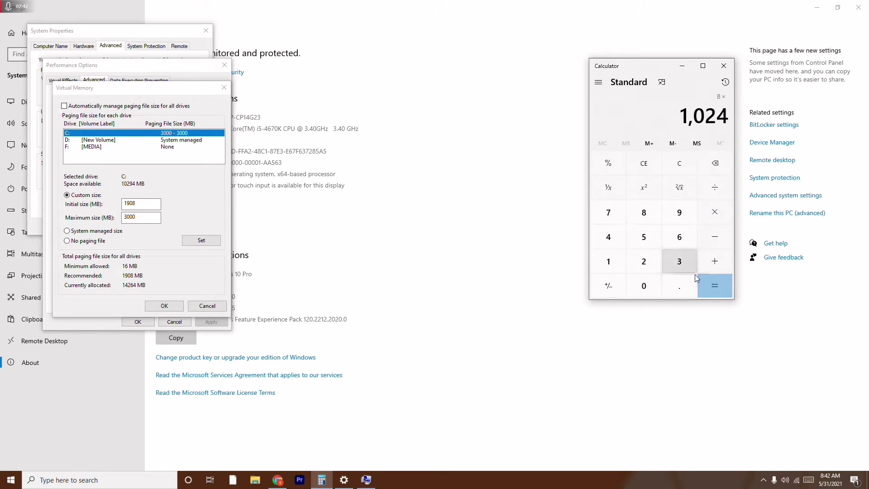
pyautogui.click(718, 283)
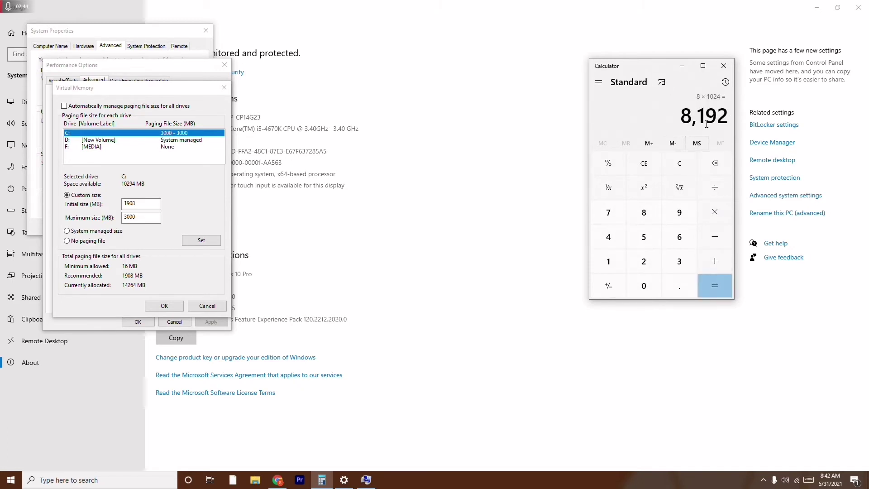
# Replace the C: drive's maximum paging size with 8192 MB
pyautogui.click(142, 216)
pyautogui.press('BackSpace')
pyautogui.press('BackSpace')
pyautogui.press('BackSpace')
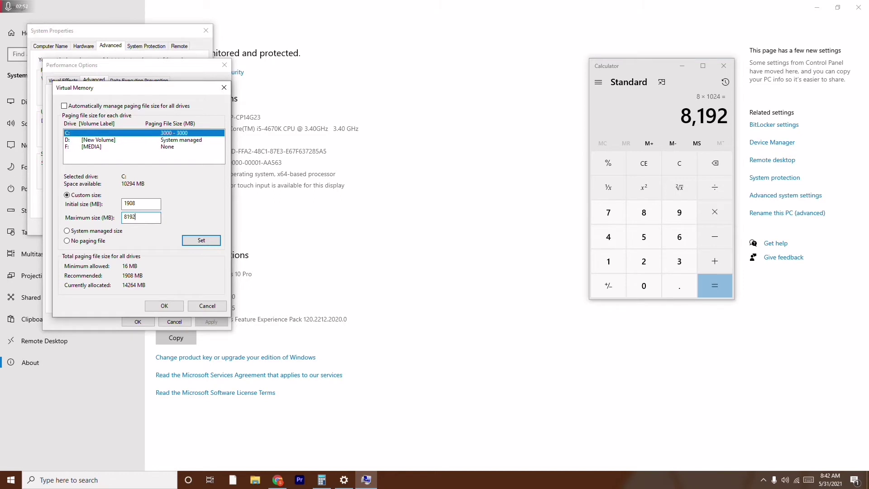
pyautogui.click(707, 172)
# Clear Calculator and compute 12 × 1024 = 12,288
pyautogui.click(680, 169)
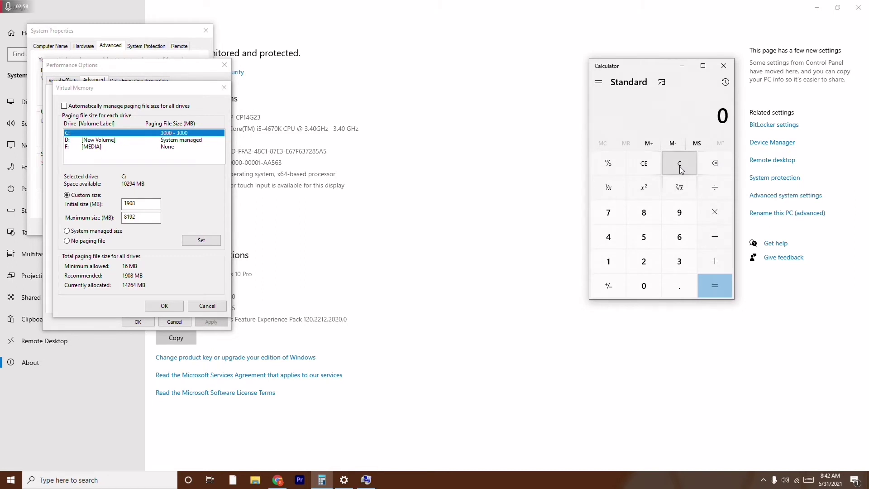
pyautogui.click(612, 263)
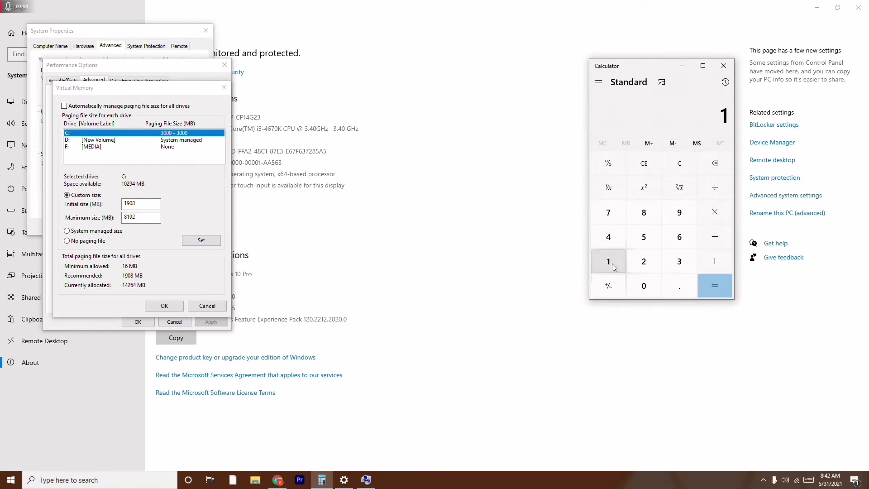
pyautogui.click(642, 269)
pyautogui.click(714, 221)
pyautogui.click(611, 262)
pyautogui.click(643, 285)
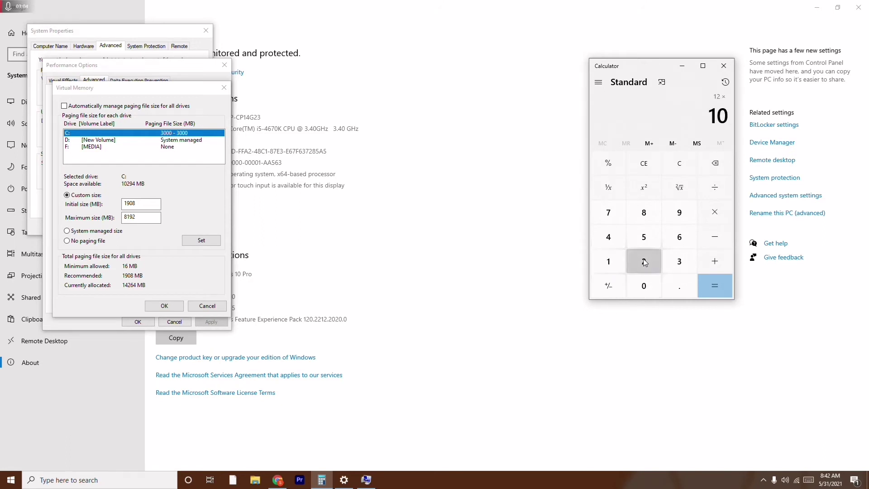
pyautogui.click(645, 260)
pyautogui.click(608, 235)
pyautogui.click(717, 285)
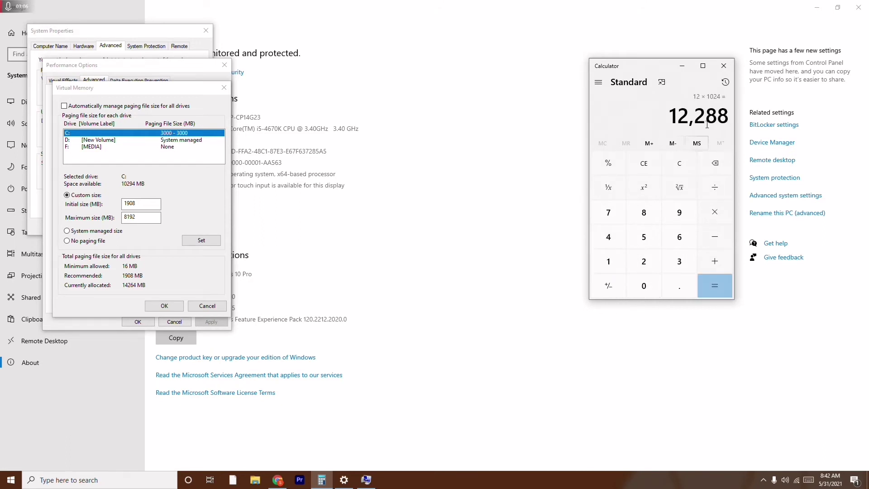
# Clear the display and compute 16 × 1024 = 16,384
pyautogui.click(717, 164)
pyautogui.click(679, 164)
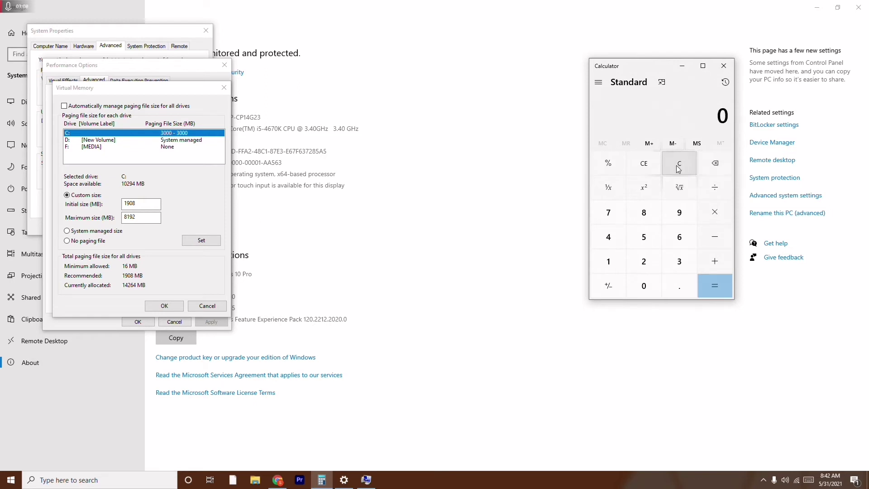
pyautogui.click(609, 262)
pyautogui.click(679, 237)
pyautogui.click(706, 215)
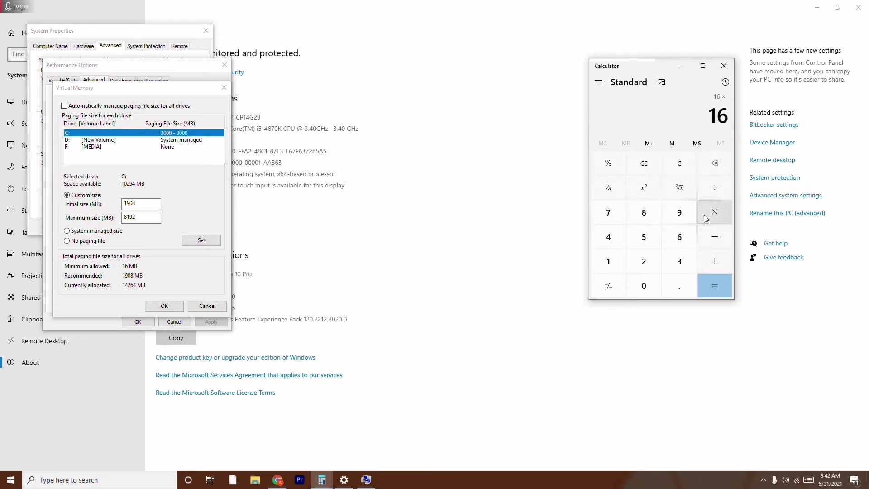
pyautogui.click(609, 261)
pyautogui.click(644, 286)
pyautogui.click(643, 261)
pyautogui.click(613, 237)
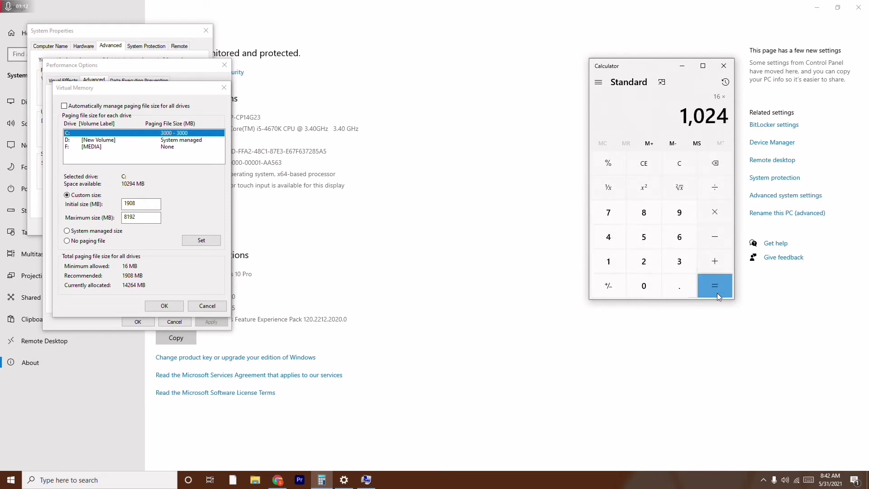
pyautogui.click(718, 293)
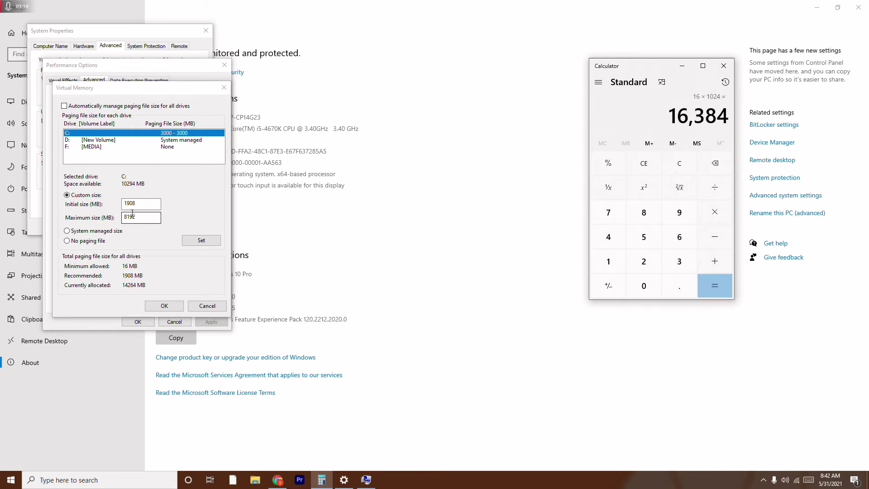
# Apply the custom C: paging file sizes and close System Properties
pyautogui.click(168, 306)
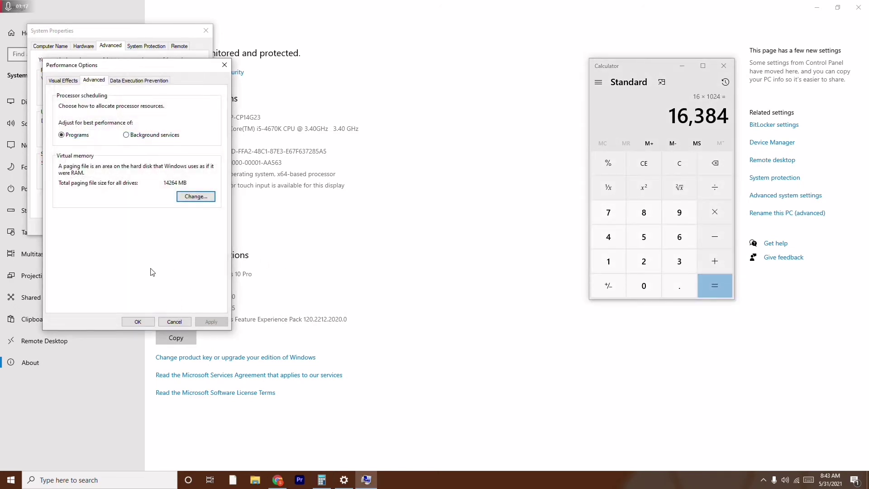
pyautogui.click(143, 322)
pyautogui.click(206, 30)
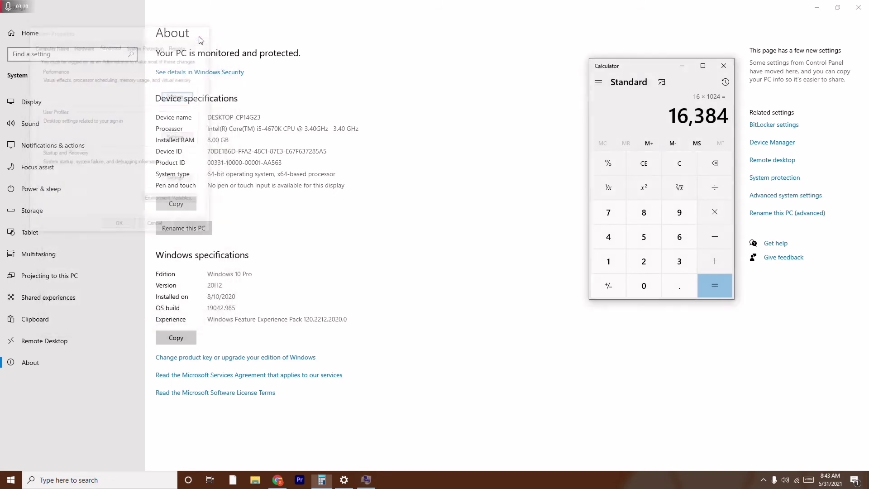
# Close Calculator and the Settings window, leaving the desktop
pyautogui.click(726, 66)
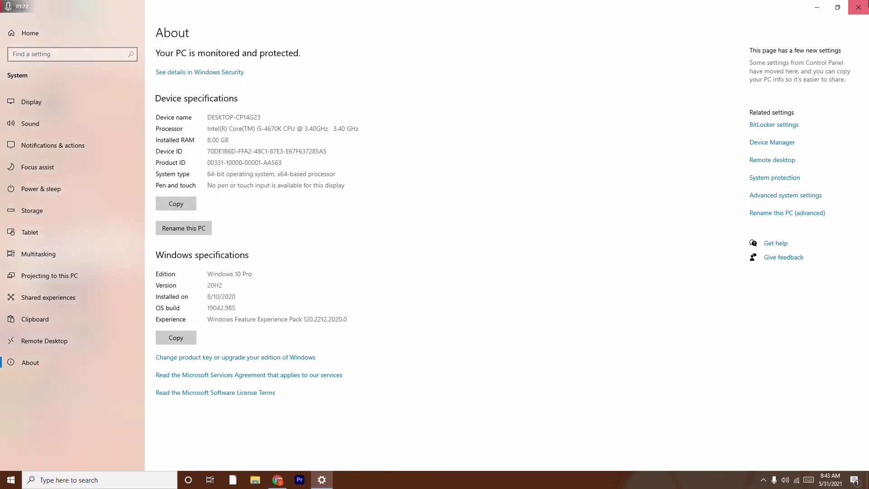
pyautogui.click(859, 7)
pyautogui.rightClick(279, 162)
pyautogui.click(129, 419)
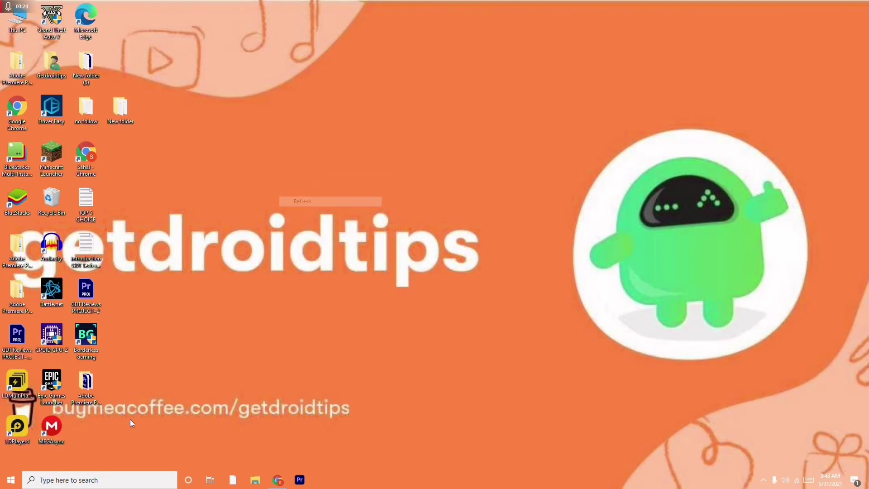
pyautogui.click(11, 479)
pyautogui.click(11, 461)
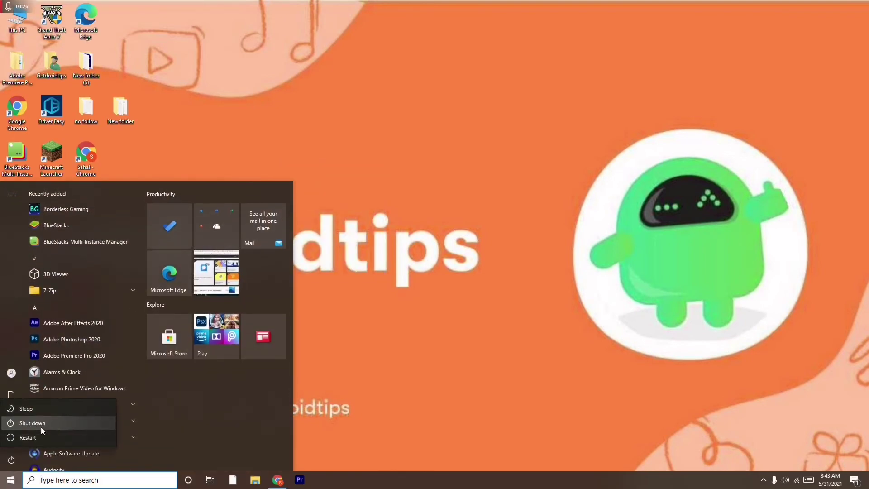
pyautogui.click(439, 341)
pyautogui.click(386, 287)
pyautogui.rightClick(335, 188)
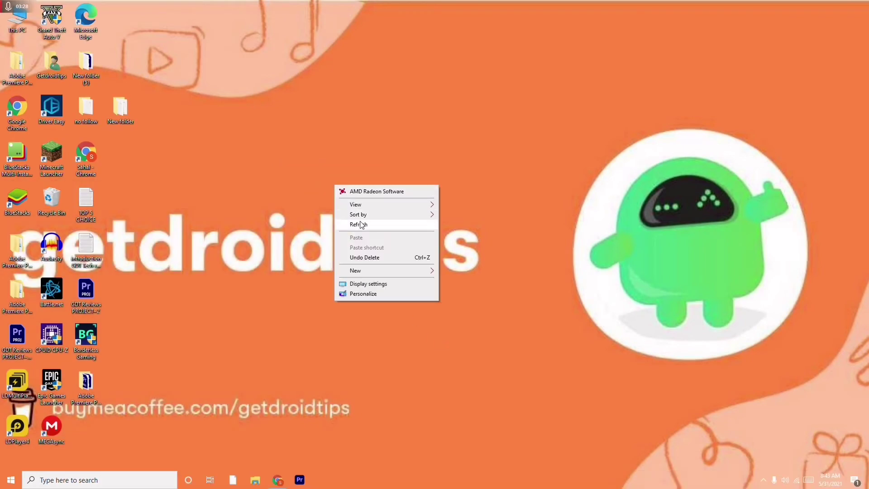
pyautogui.click(361, 225)
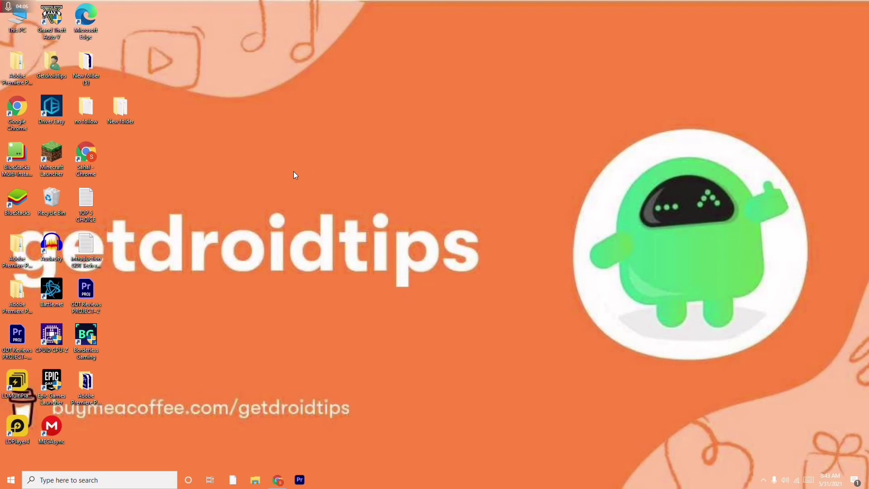
# Open Device Manager from This PC's About page
pyautogui.rightClick(20, 29)
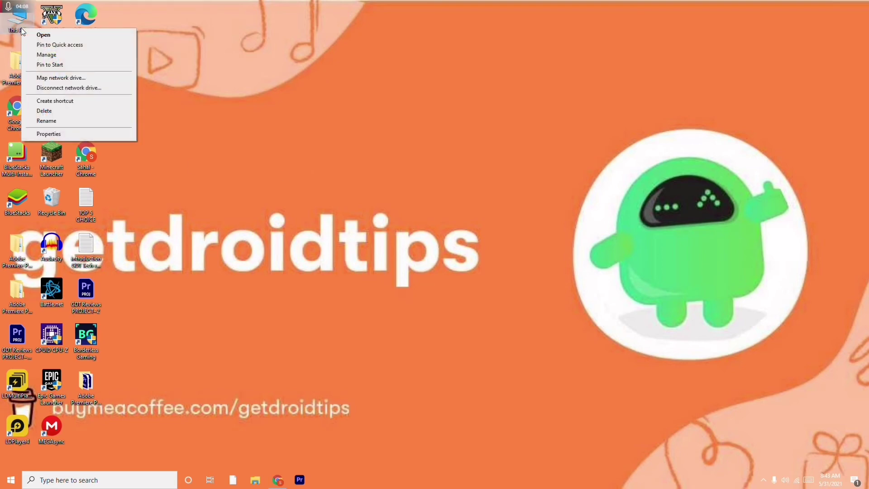
pyautogui.click(70, 137)
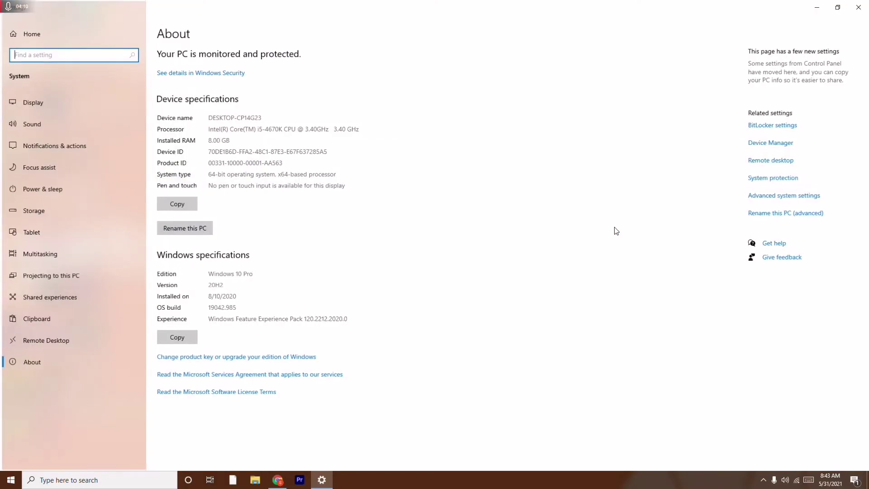
pyautogui.click(768, 143)
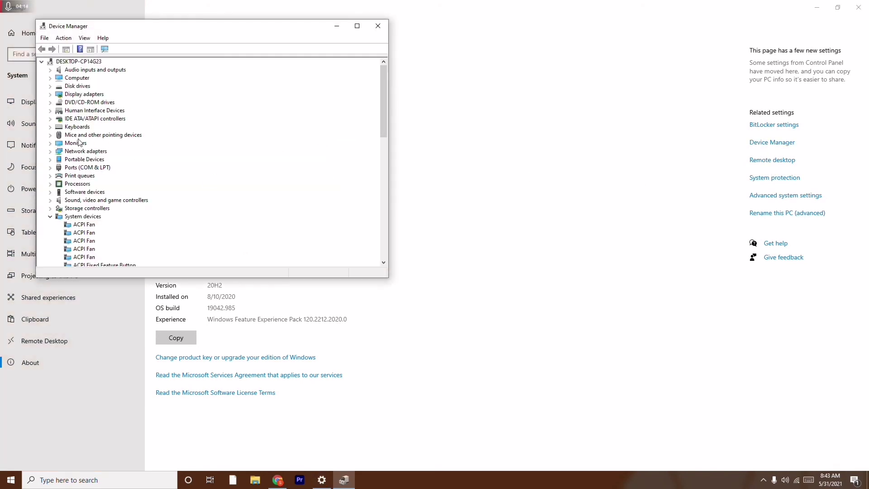
# Browse the hardware categories: System devices, Display adapters, Mice, Network adapters and Keyboards
pyautogui.click(48, 217)
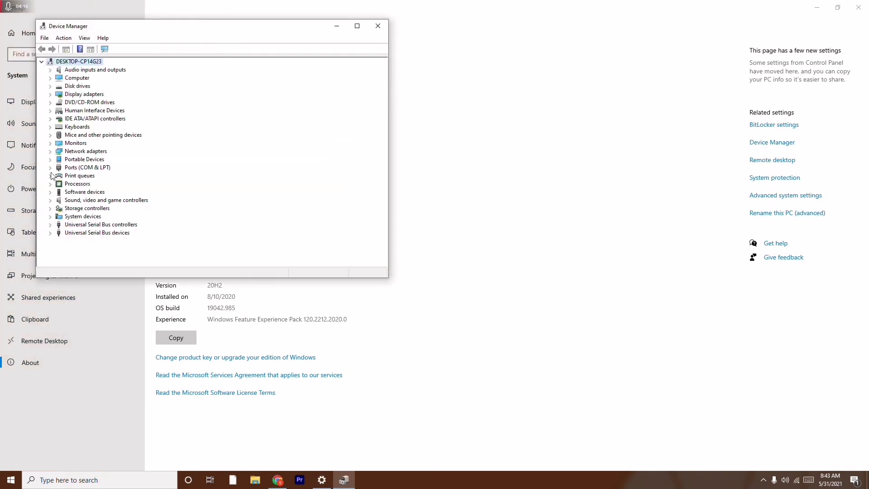
pyautogui.click(81, 96)
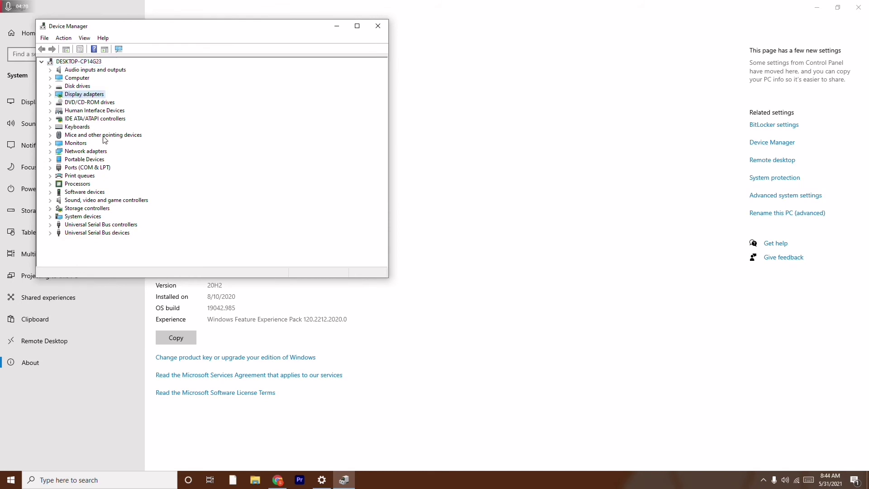
pyautogui.click(50, 136)
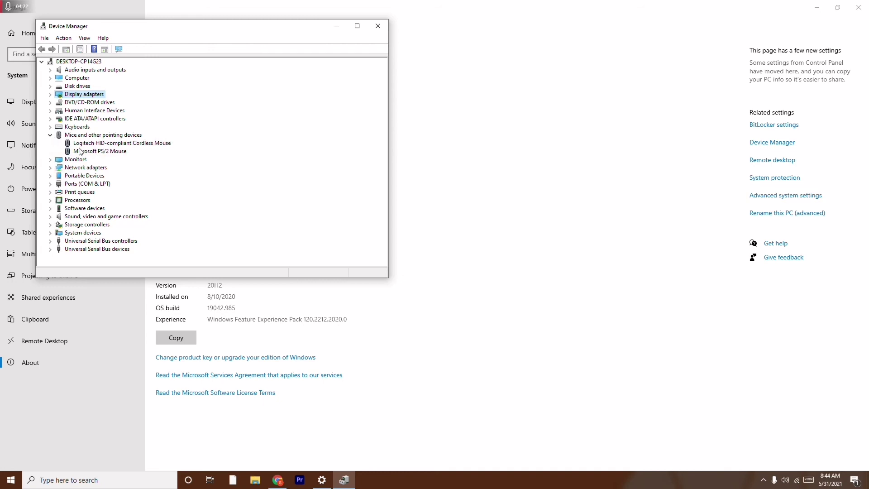
pyautogui.click(50, 135)
pyautogui.click(50, 151)
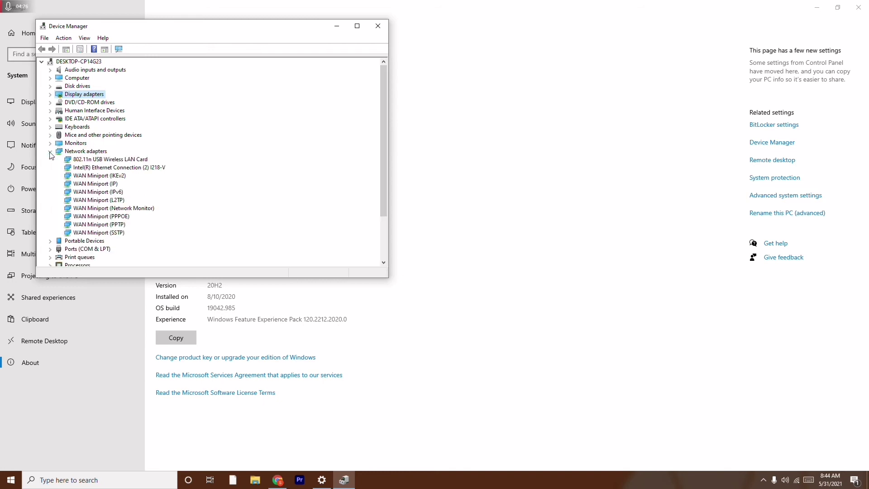
pyautogui.click(51, 152)
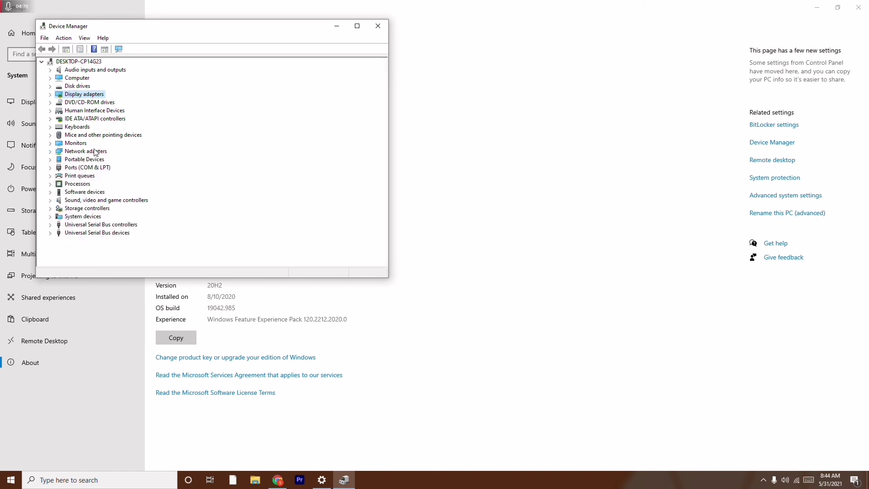
pyautogui.click(51, 127)
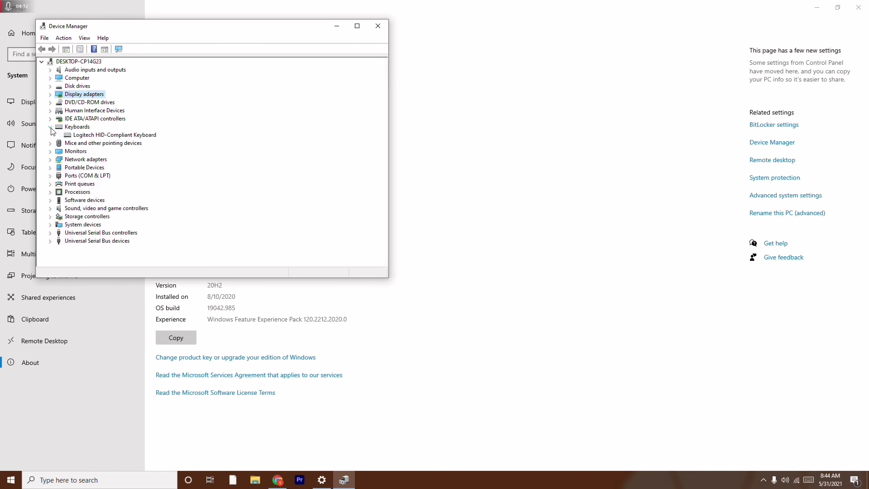
pyautogui.click(51, 128)
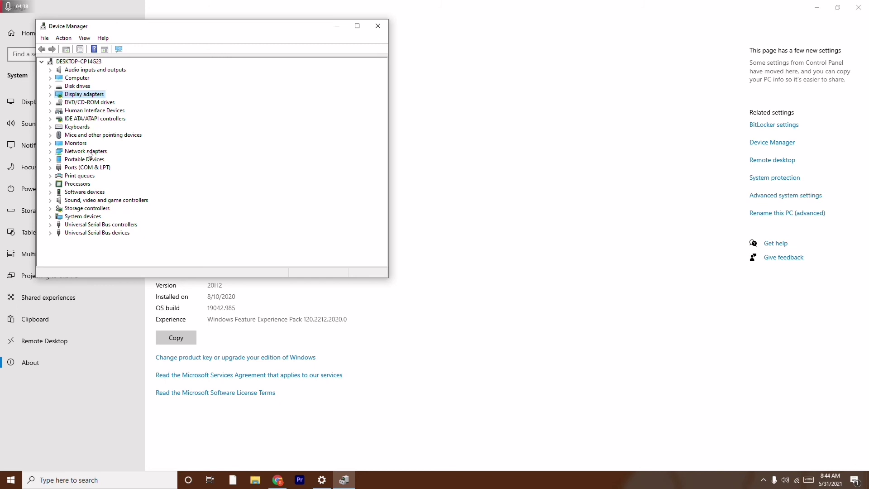
# Search automatically for an updated AMD Radeon RX 5700 display driver
pyautogui.rightClick(93, 95)
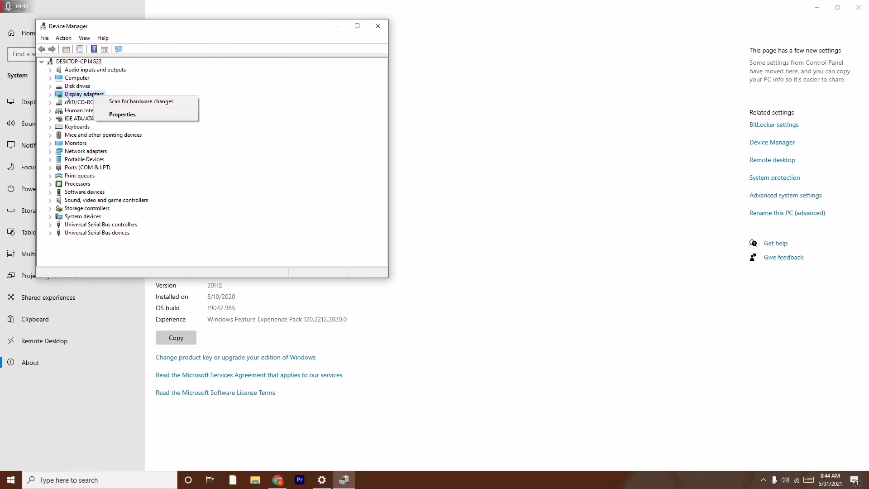
pyautogui.rightClick(78, 95)
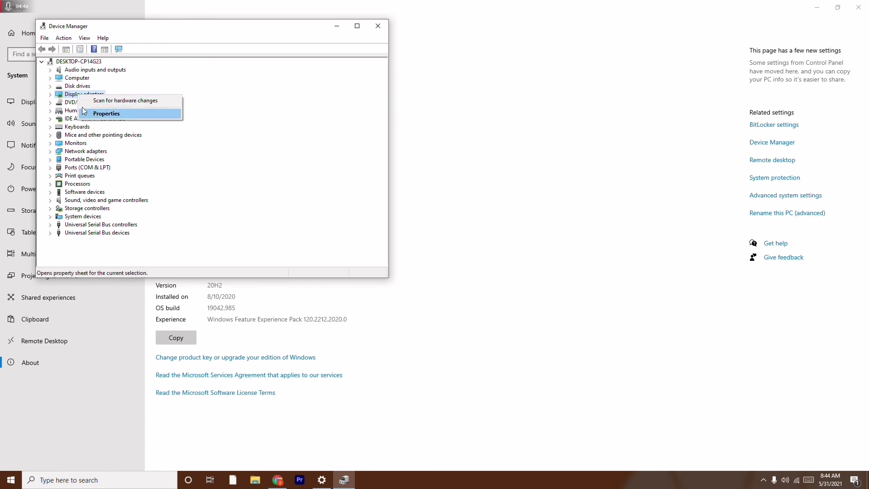
pyautogui.click(50, 95)
pyautogui.rightClick(97, 103)
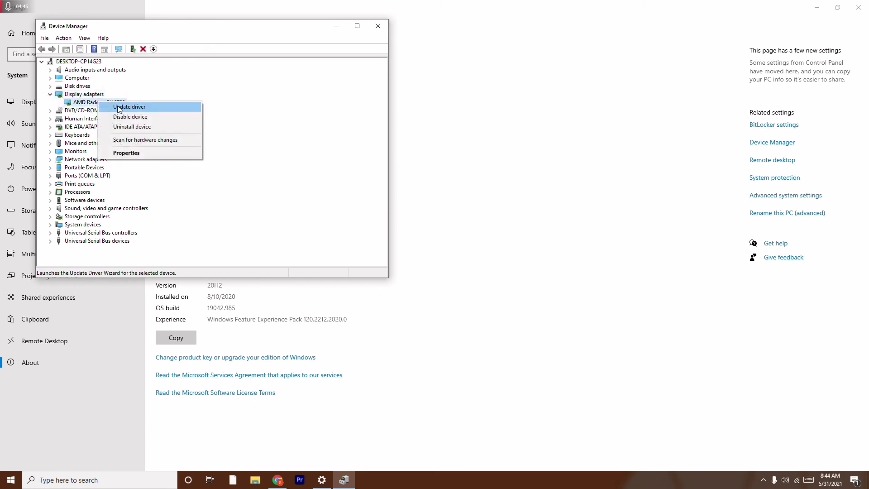
pyautogui.click(132, 108)
pyautogui.click(179, 134)
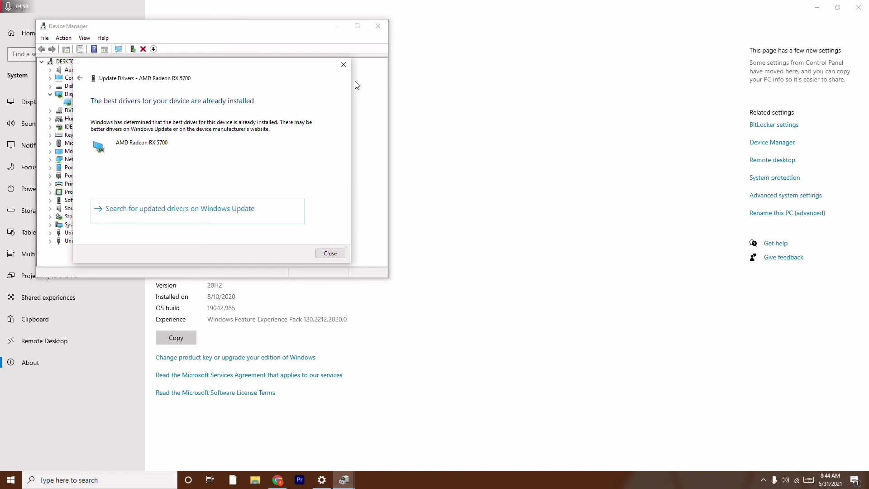
# Close the best-driver-installed result, collapse Display adapters, and exit Device Manager
pyautogui.click(344, 64)
pyautogui.click(50, 94)
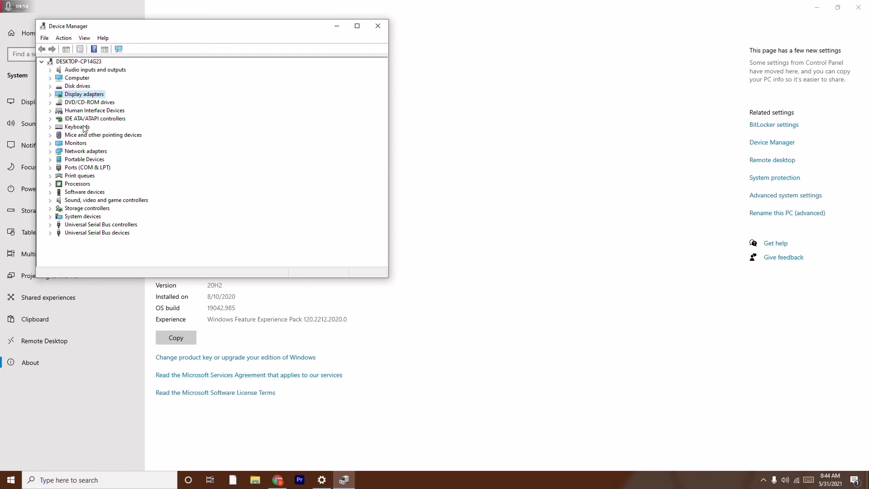
pyautogui.click(379, 26)
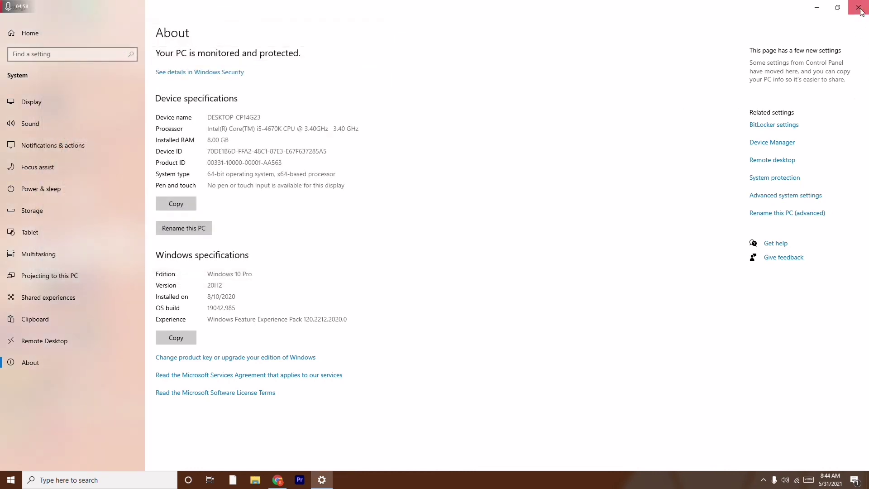